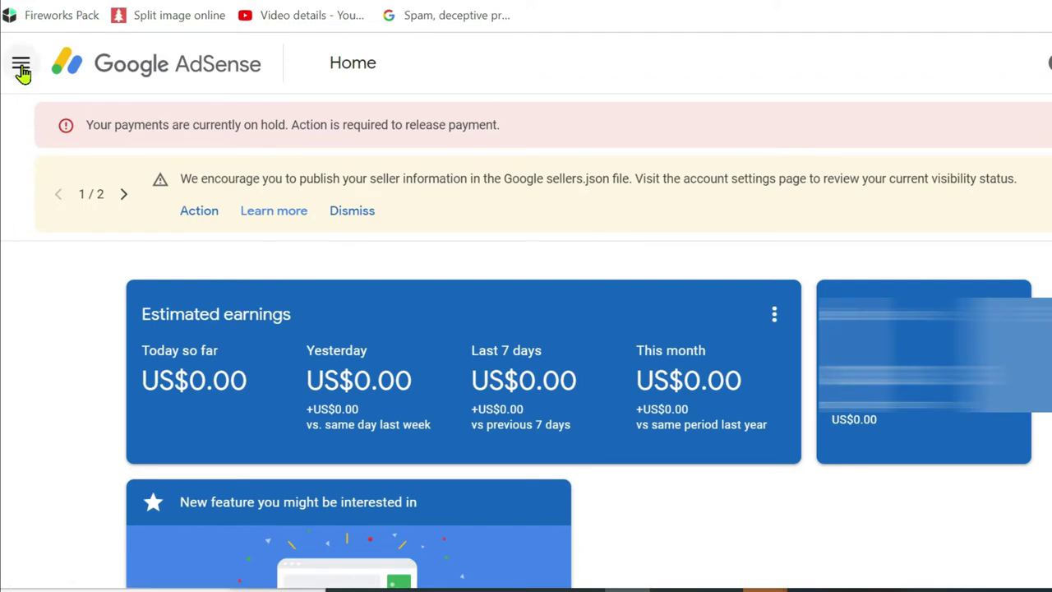
Go to the Payments page from the navigation menu and scroll to the How you get paid card.
click(22, 66)
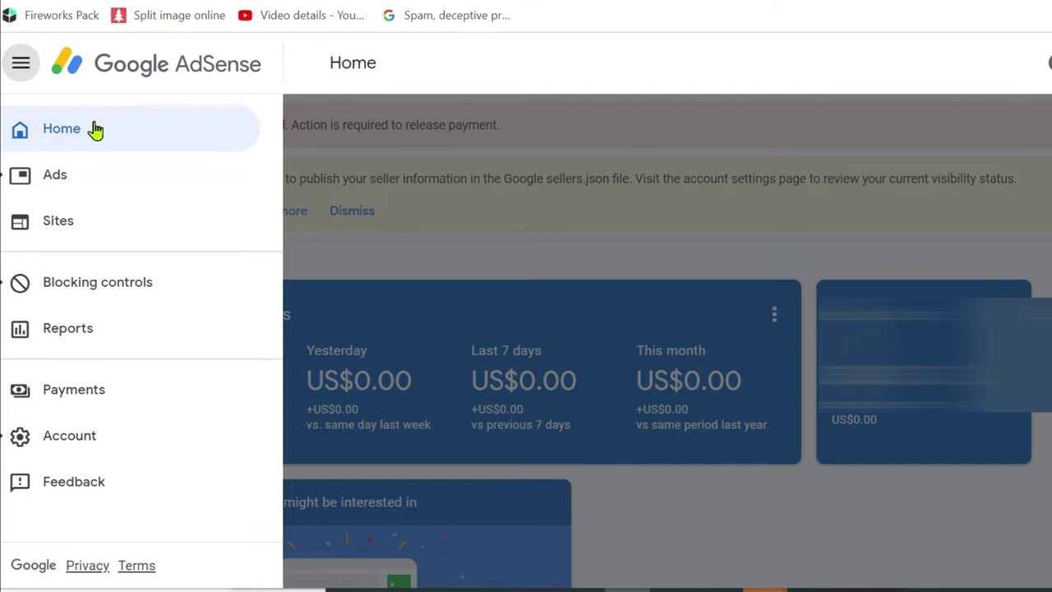
click(94, 400)
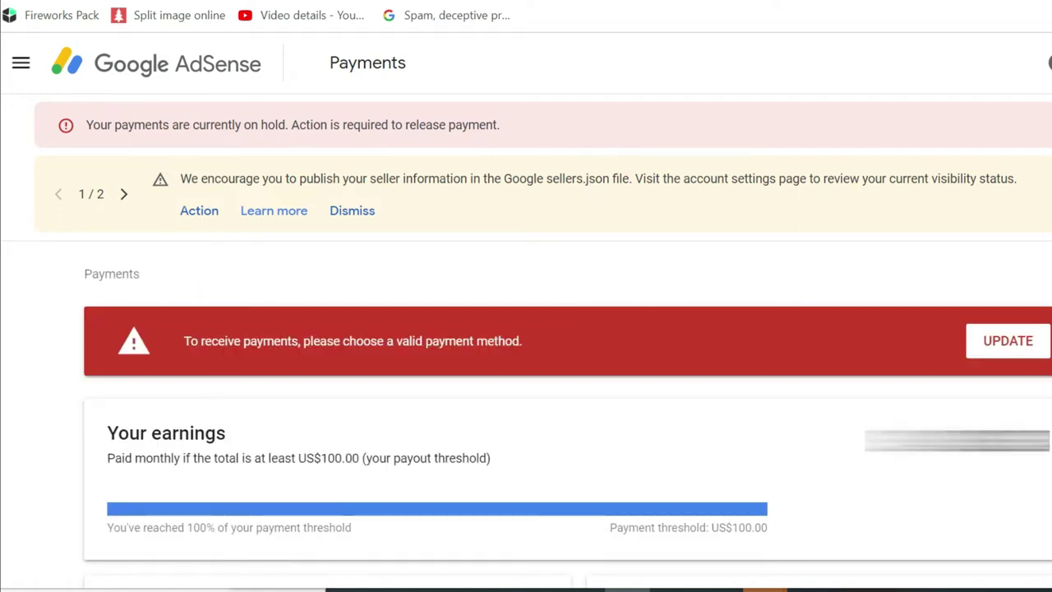
scroll(526, 341, down, 4)
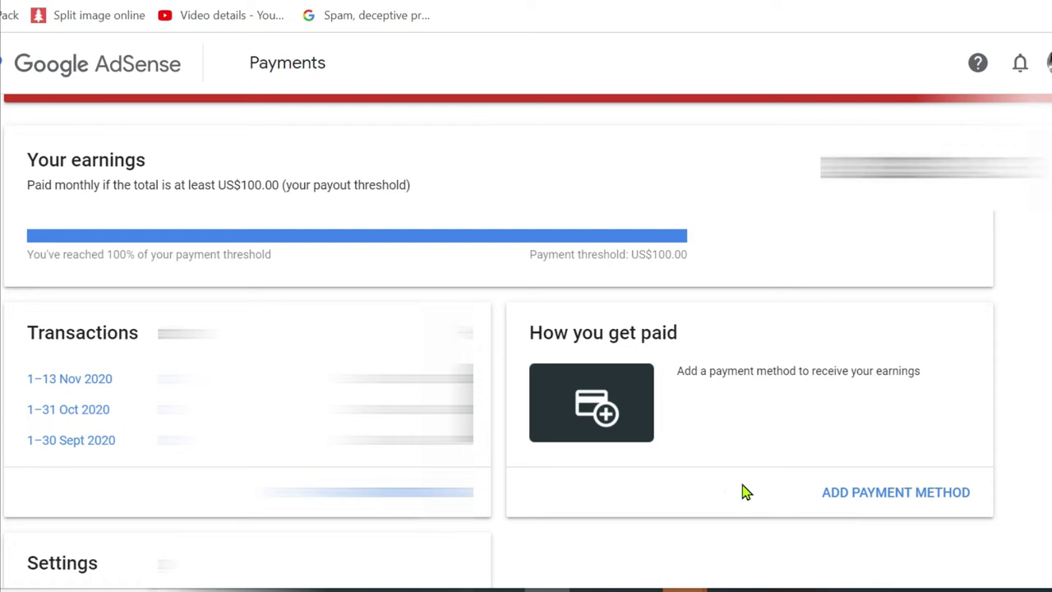
Start adding a payment method and choose 'Add new wire transfer details'.
click(910, 500)
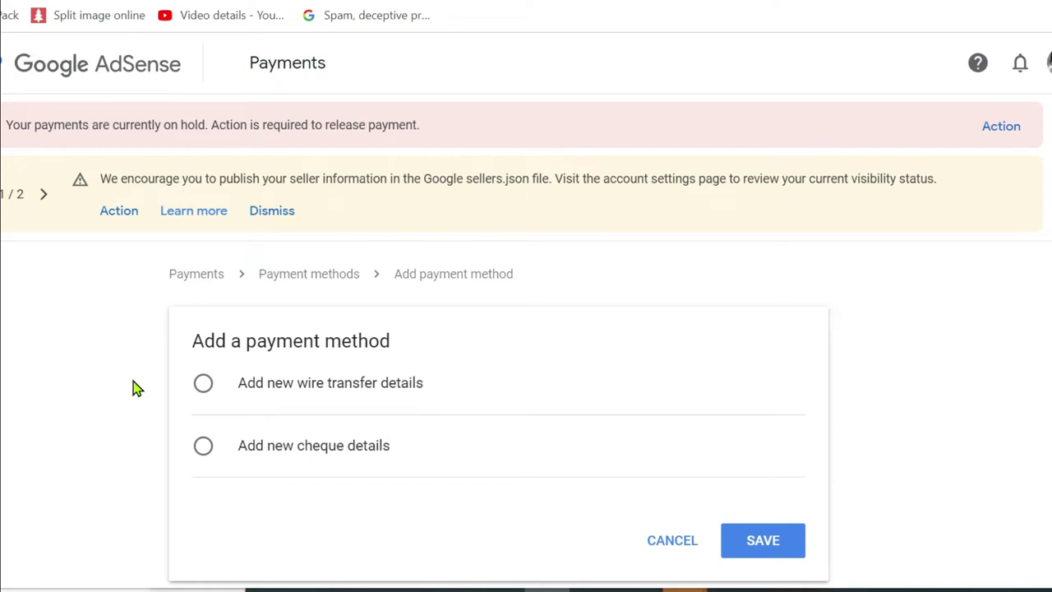
click(203, 385)
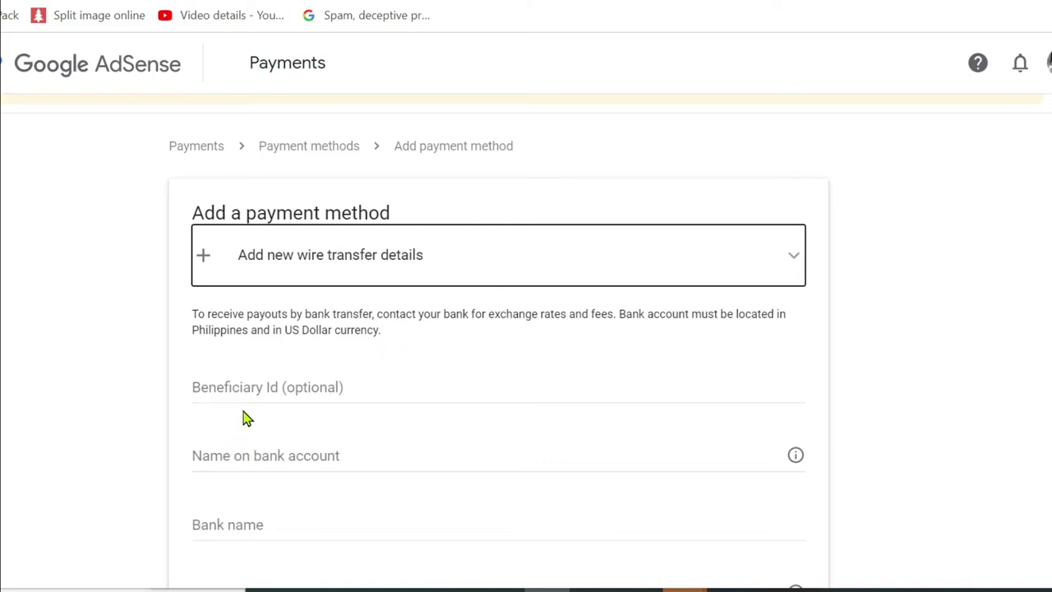
Enter the account holder's name and the bank name 'Bank of the Philippines Islands'.
click(415, 392)
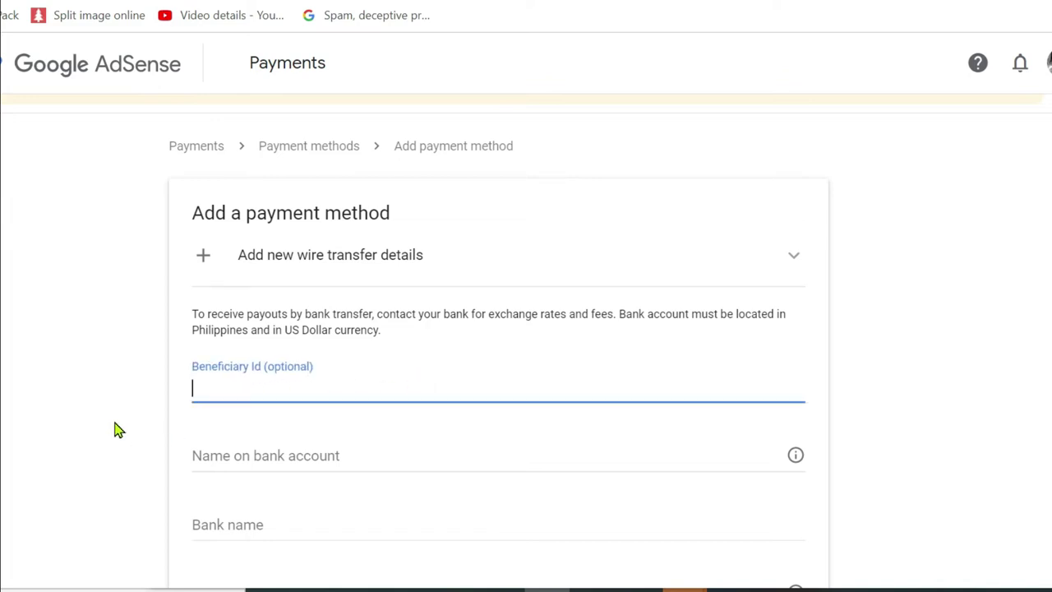
scroll(203, 401, down, 1)
click(326, 392)
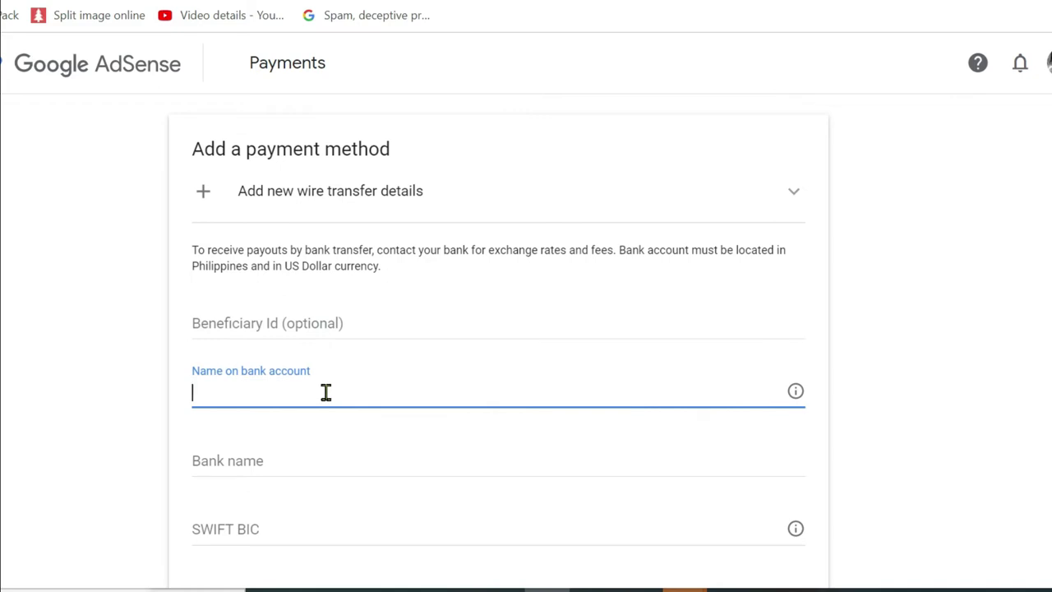
text(Merced)
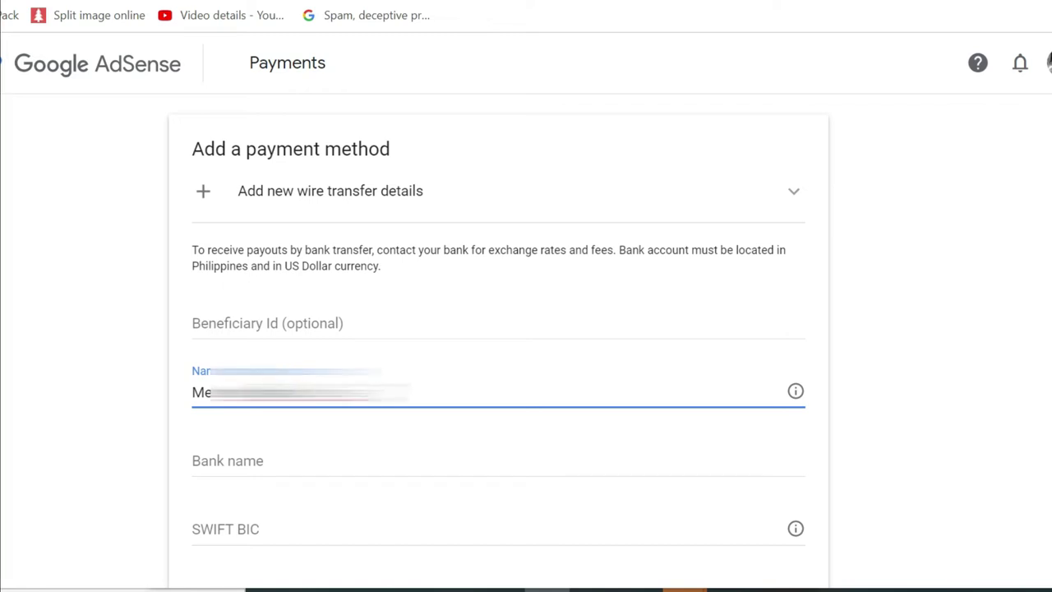
click(334, 461)
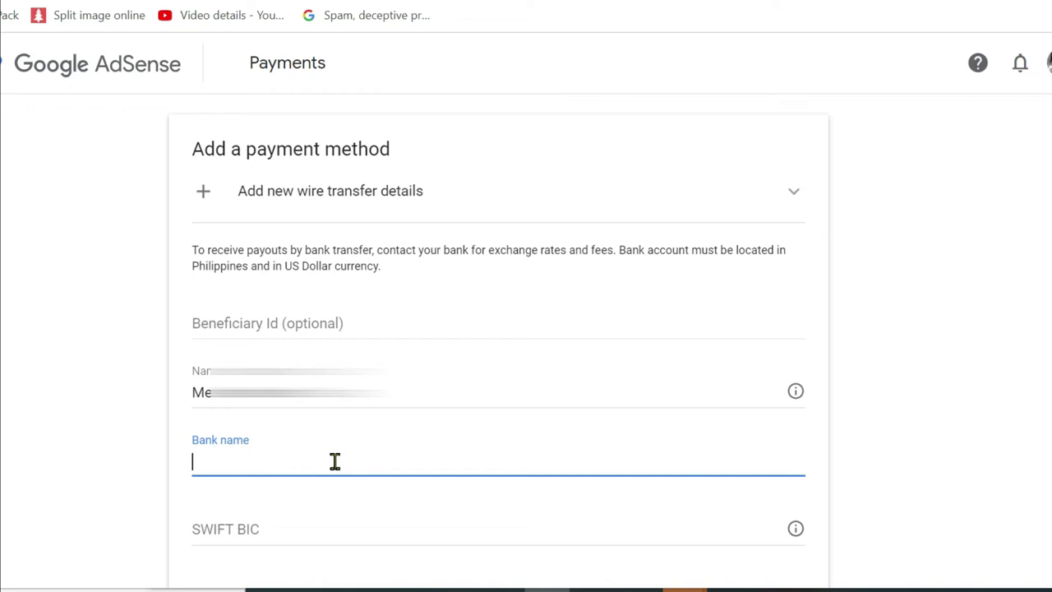
text(Bank of the P)
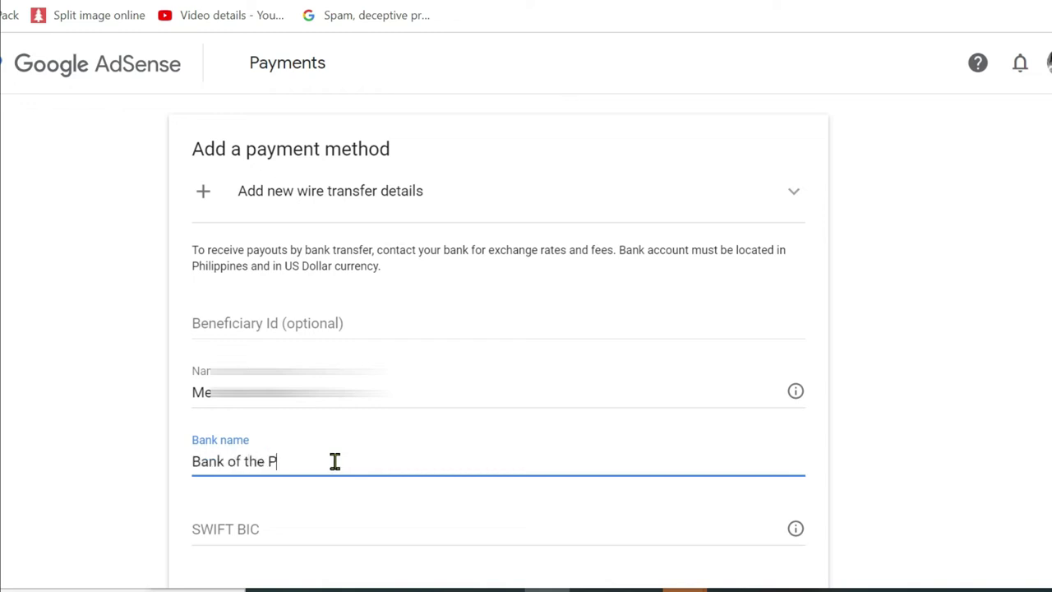
text(hilippines Islands)
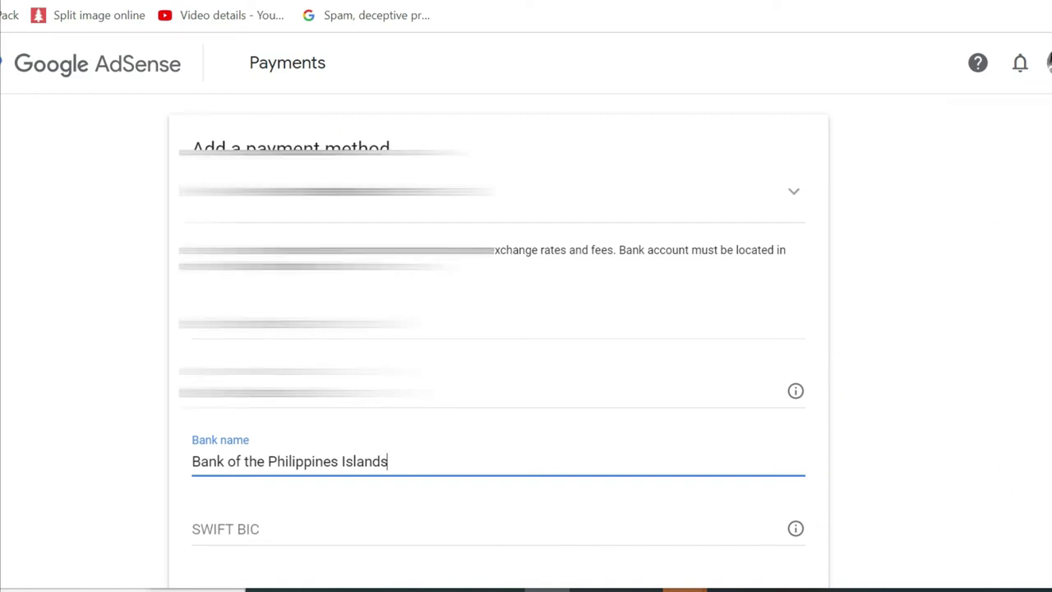
scroll(498, 340, down, 2)
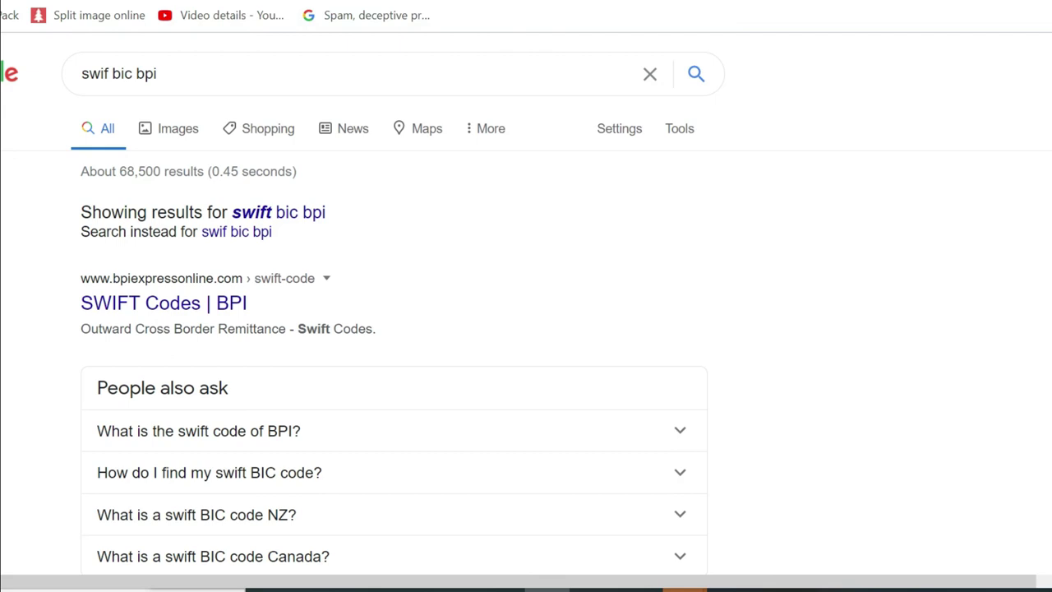
Expand the 'What is the swift code of BPI?' answer and select the code BOPIPHMM.
scroll(69, 349, down, 5)
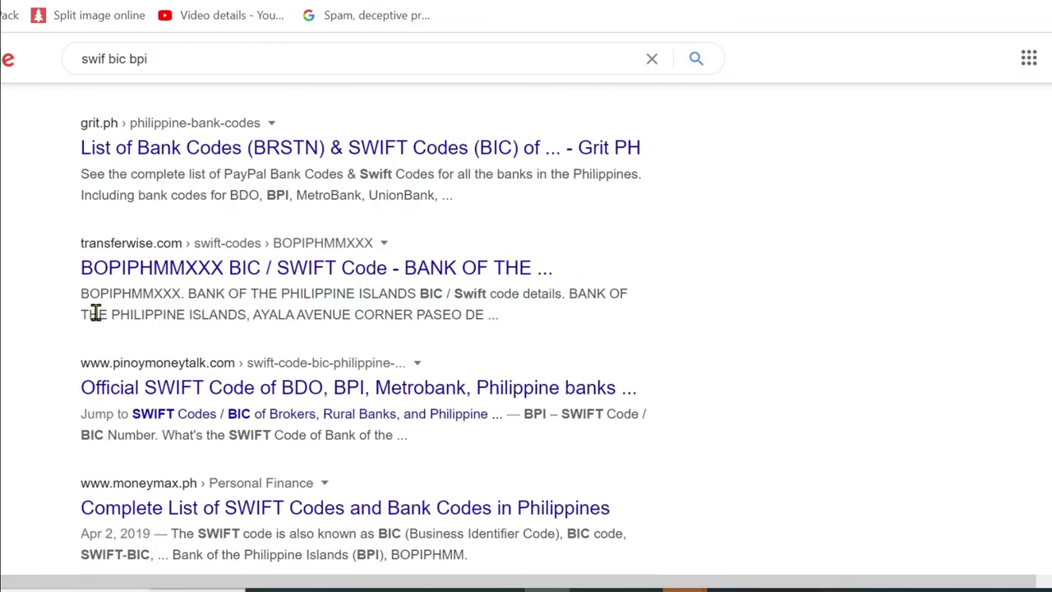
scroll(66, 264, up, 1)
scroll(46, 264, up, 3)
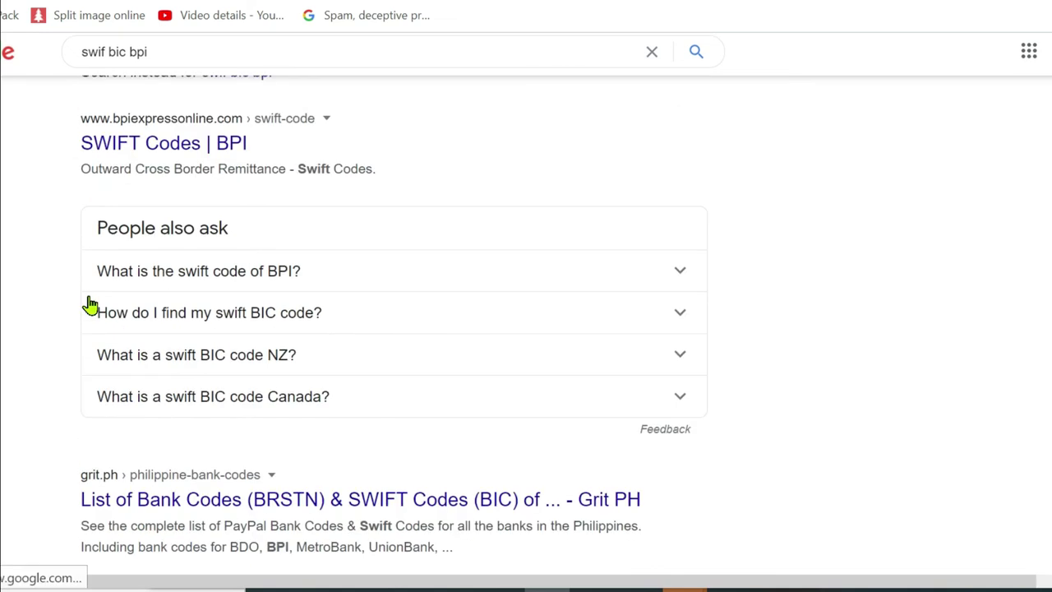
click(263, 277)
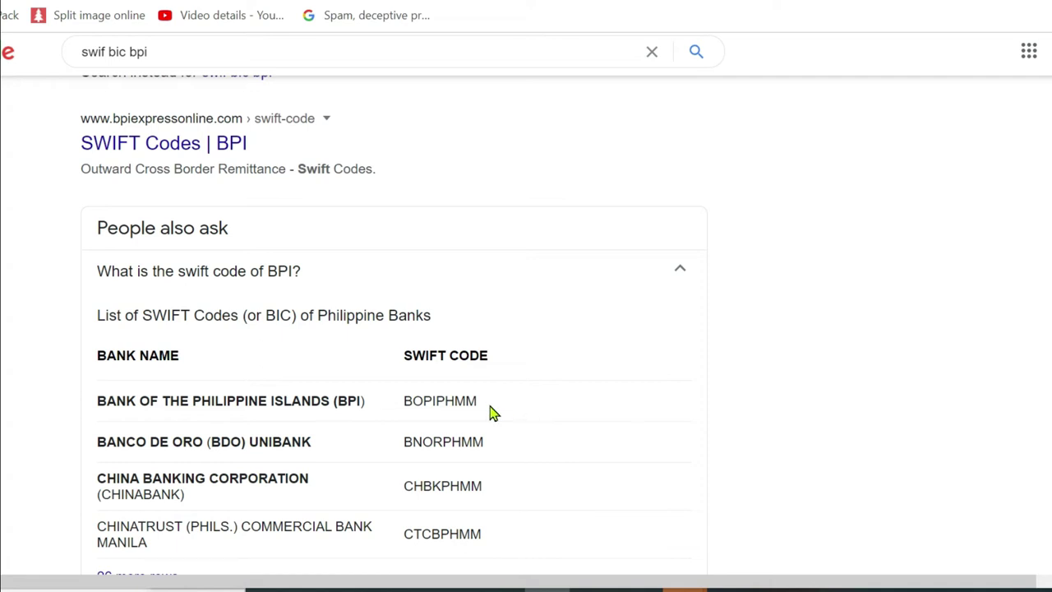
drag(403, 400, 512, 406)
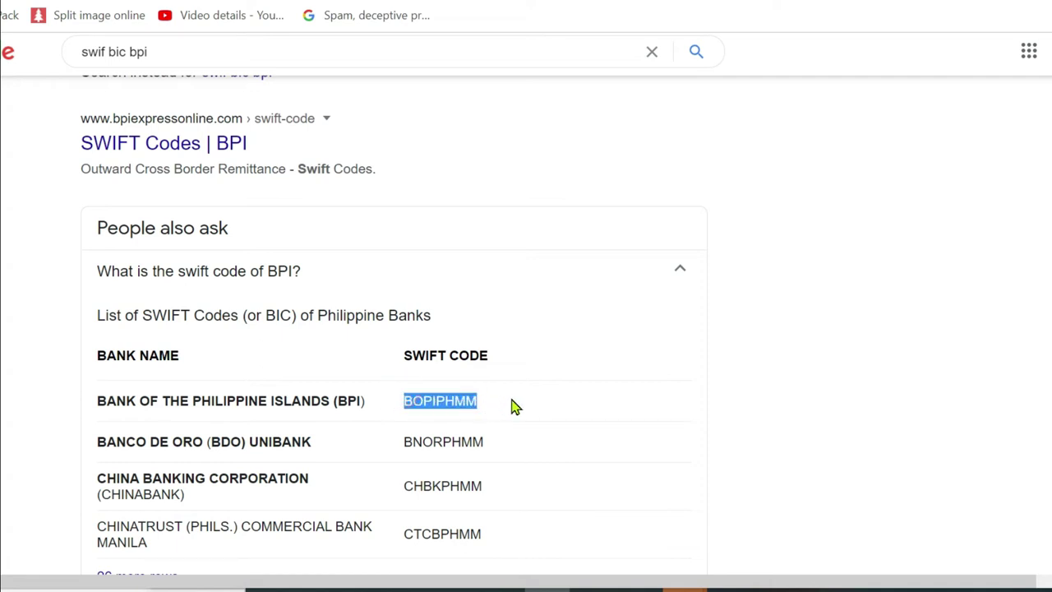
Copy BOPIPHMM and paste it into the SWIFT BIC field.
click(471, 367)
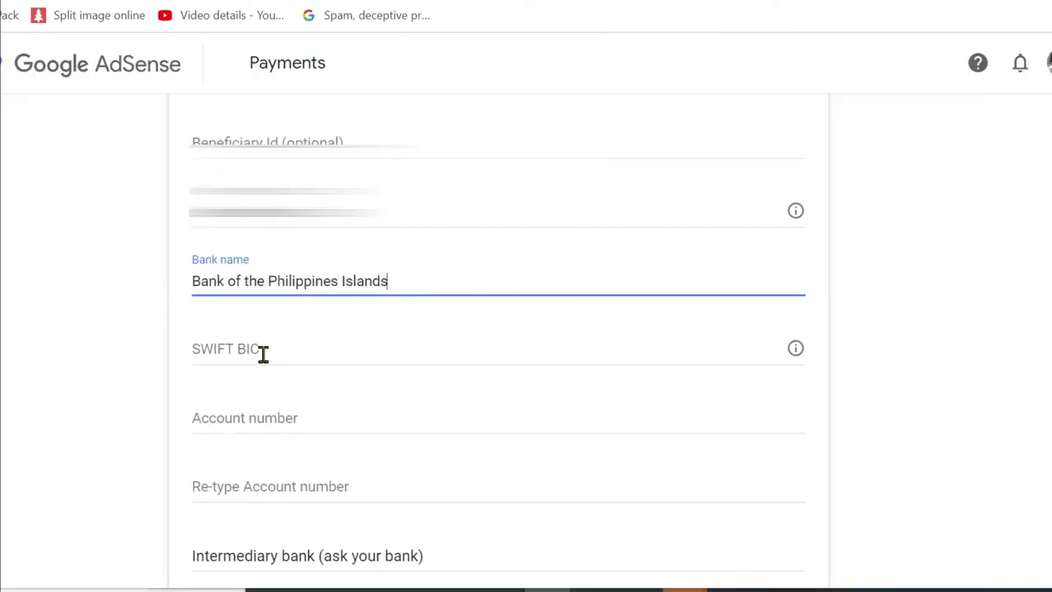
click(263, 354)
right_click(265, 362)
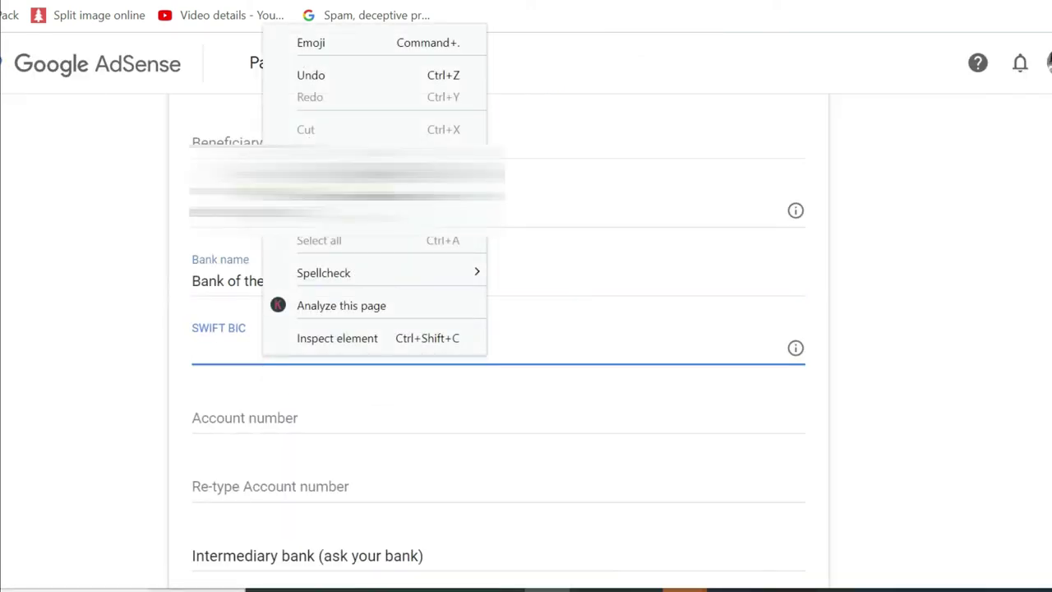
click(321, 173)
Paste the account number into Account number and begin re-entering it to confirm.
click(284, 417)
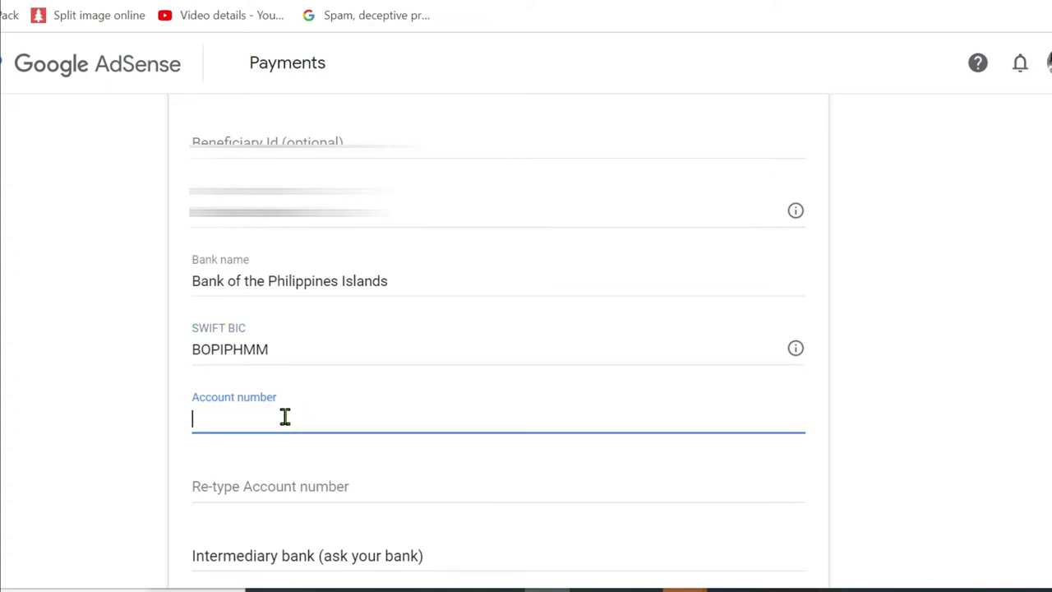
key(ctrl+v)
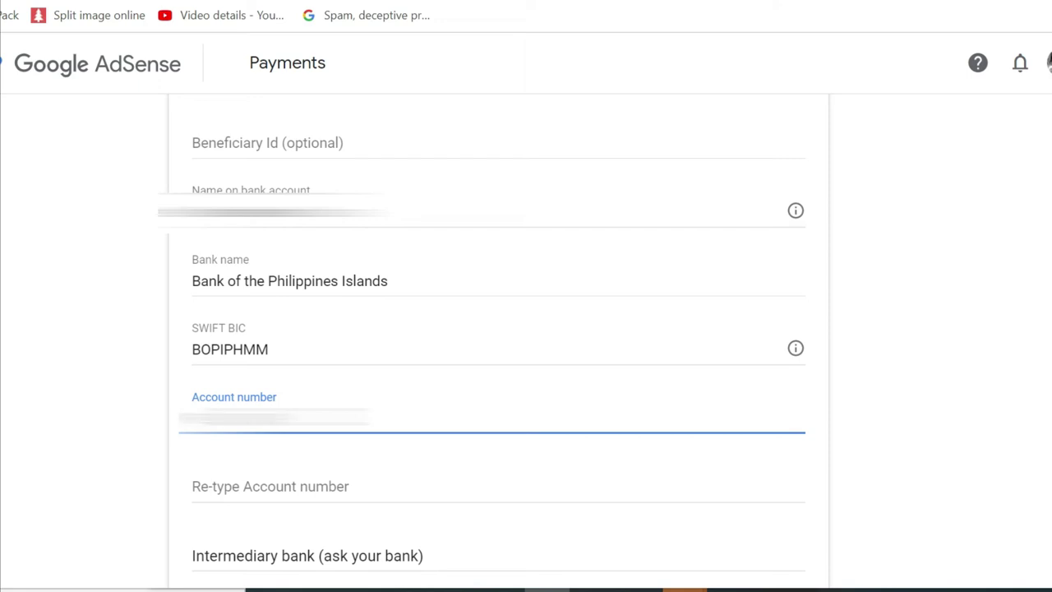
click(313, 493)
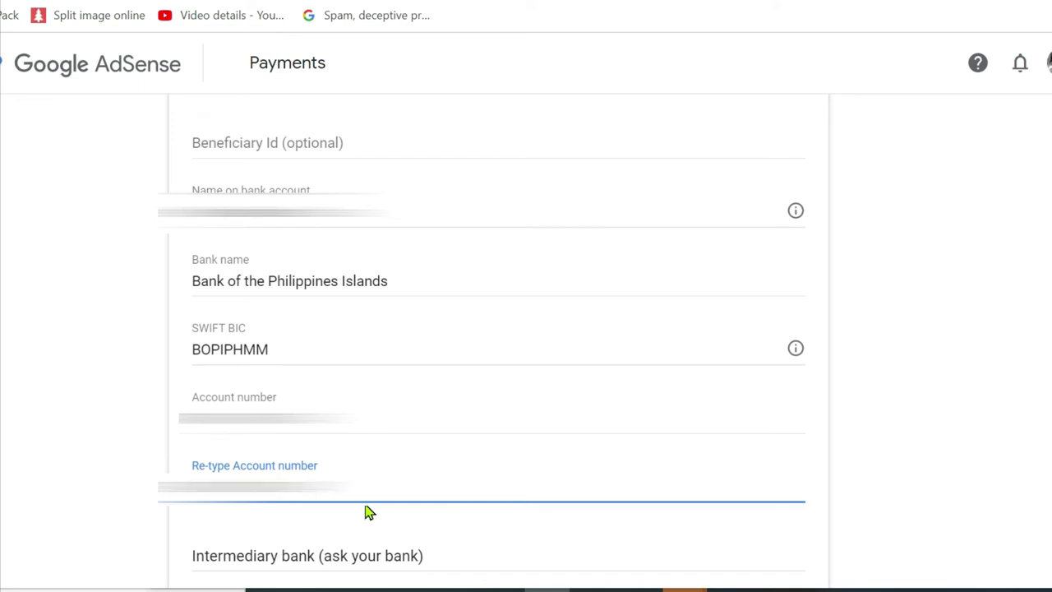
Save the wire transfer details with 'Set as primary payment method' left checked.
scroll(138, 477, down, 2)
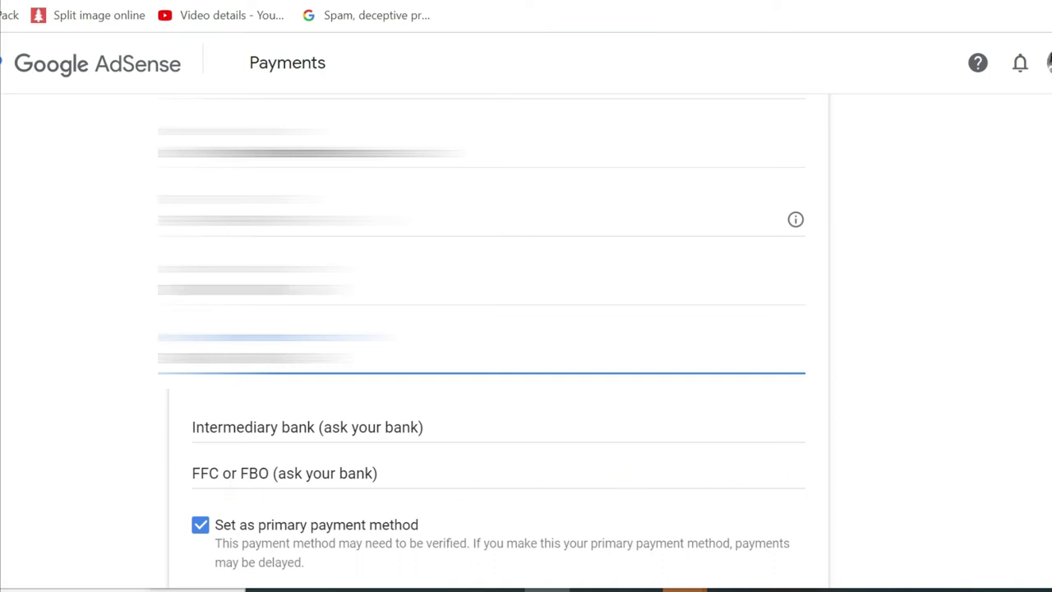
scroll(483, 340, up, 1)
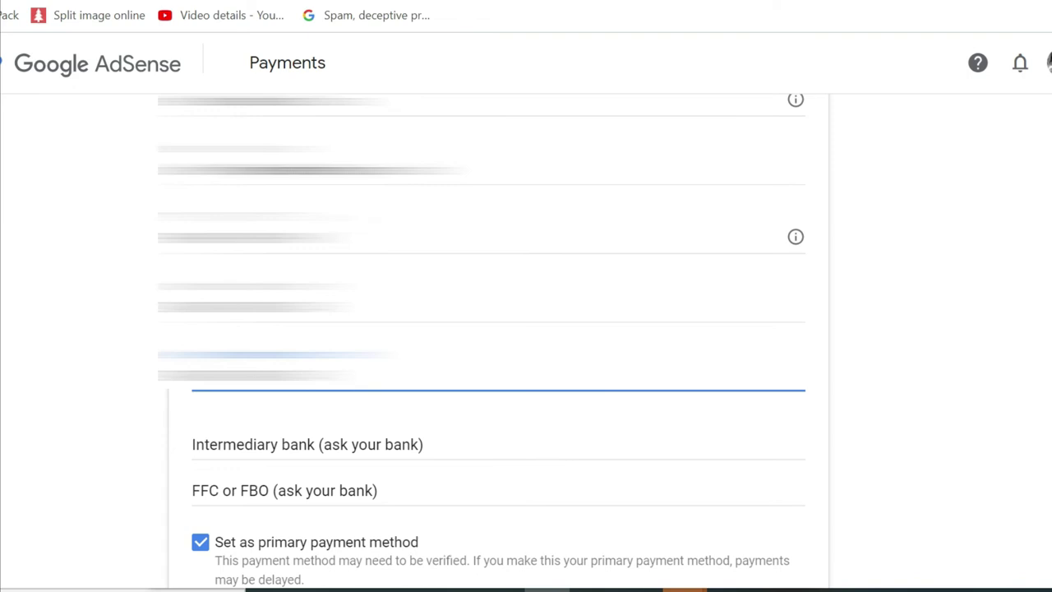
scroll(482, 340, down, 1)
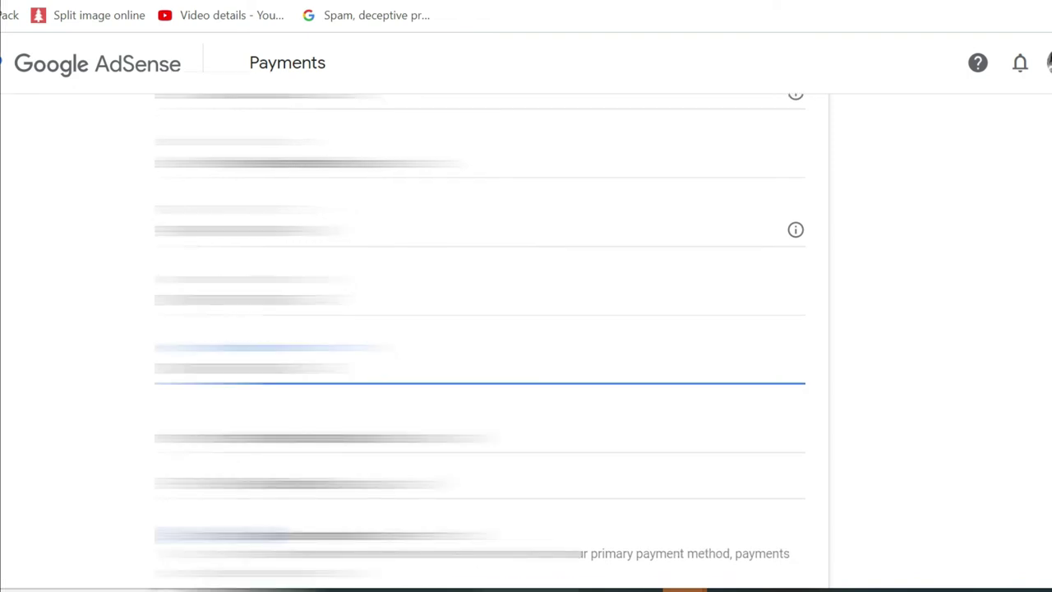
scroll(494, 345, up, 5)
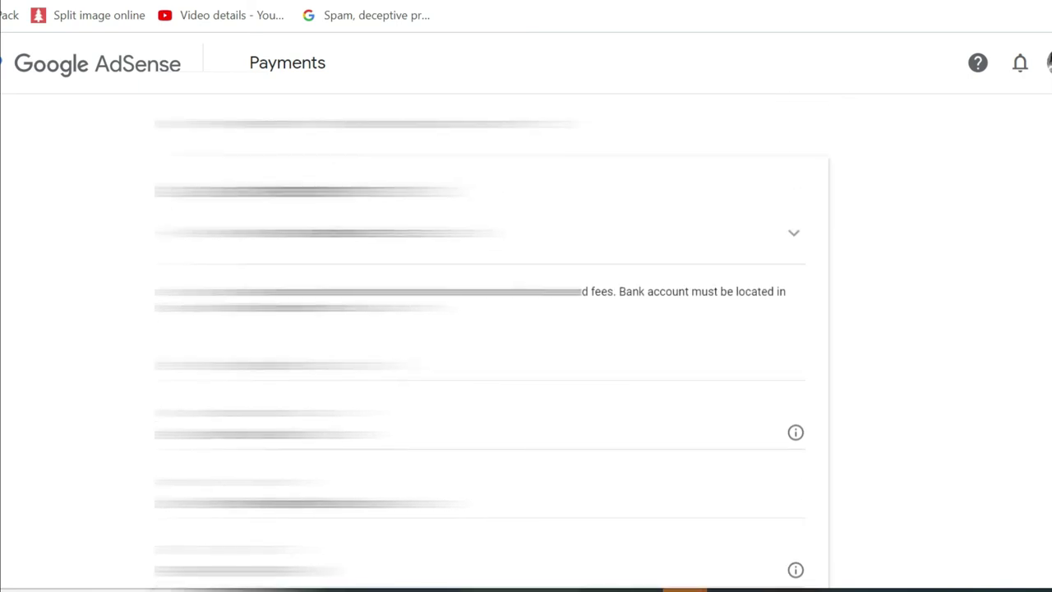
scroll(480, 351, down, 5)
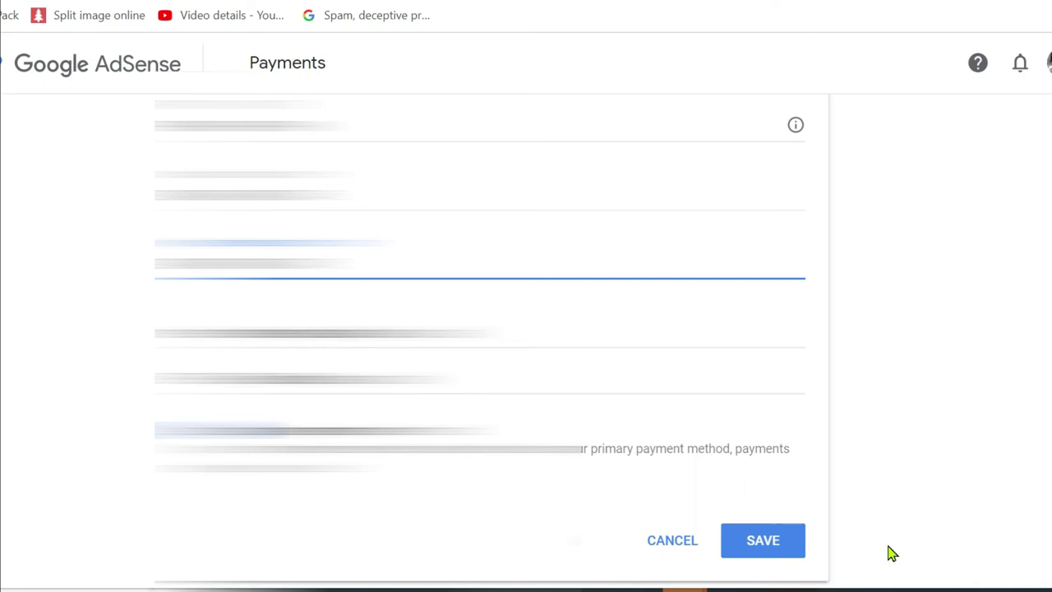
click(768, 555)
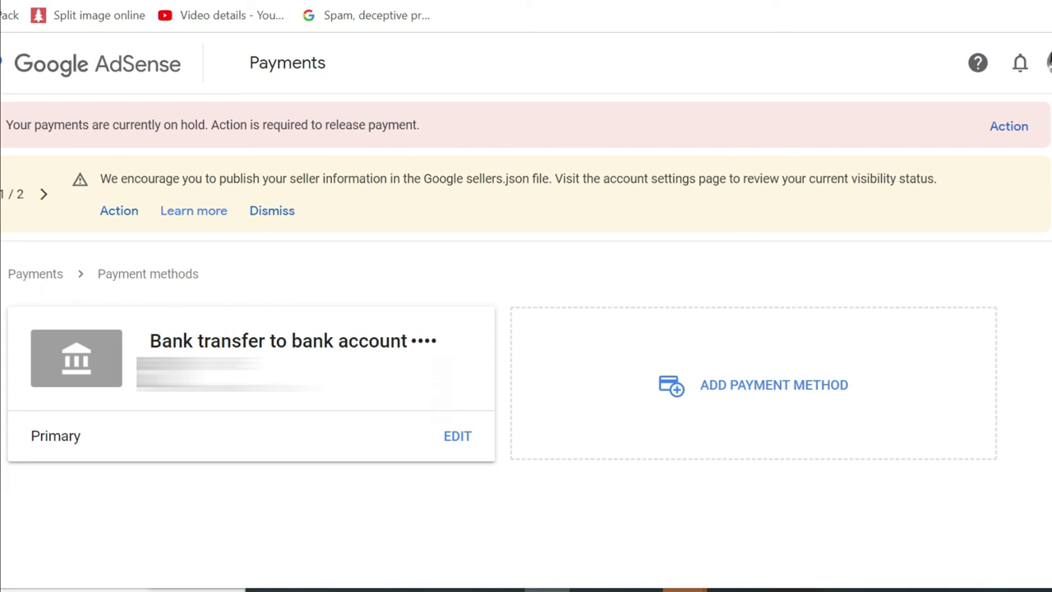
Return to Payments and highlight the How you get paid card showing the new bank account.
click(18, 63)
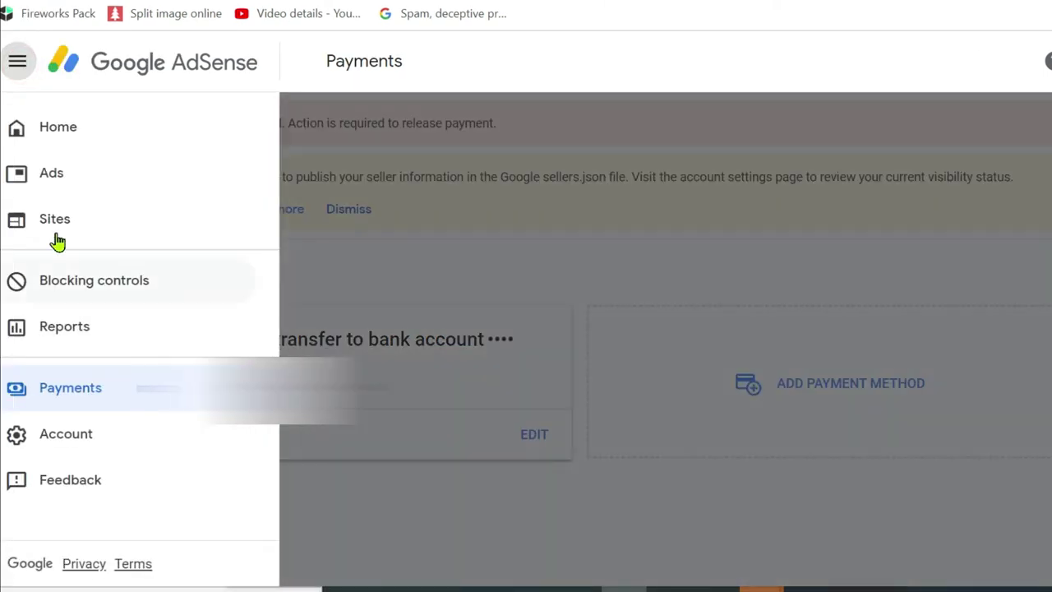
click(66, 389)
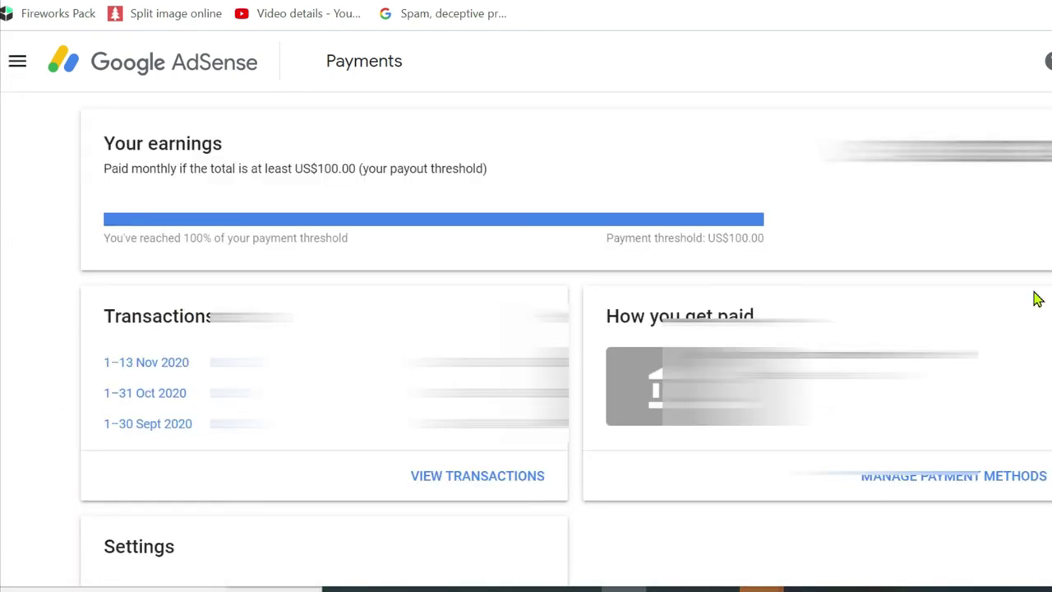
triple_click(603, 291)
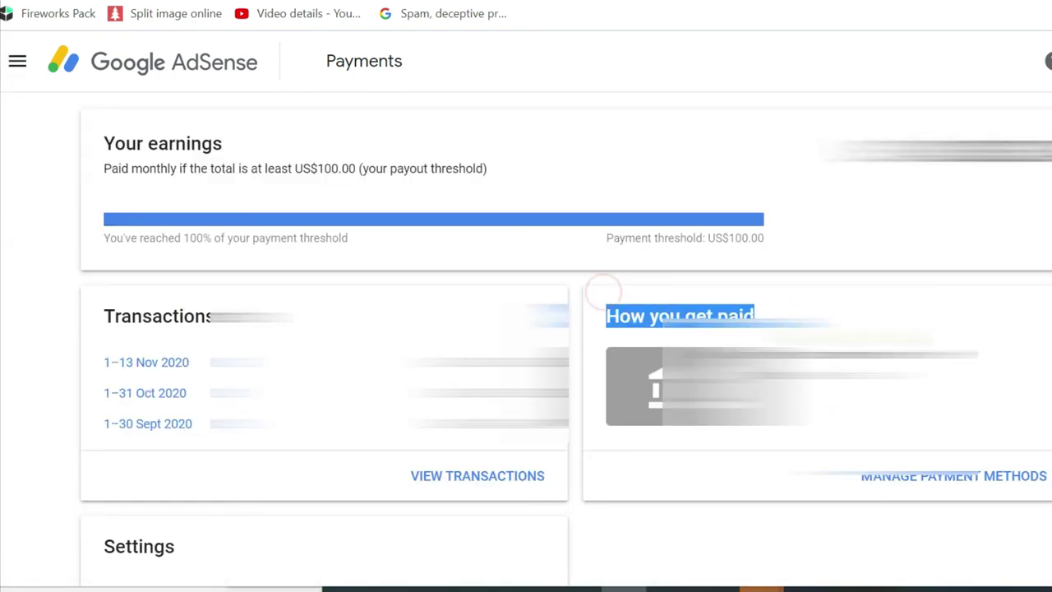
drag(603, 291, 978, 374)
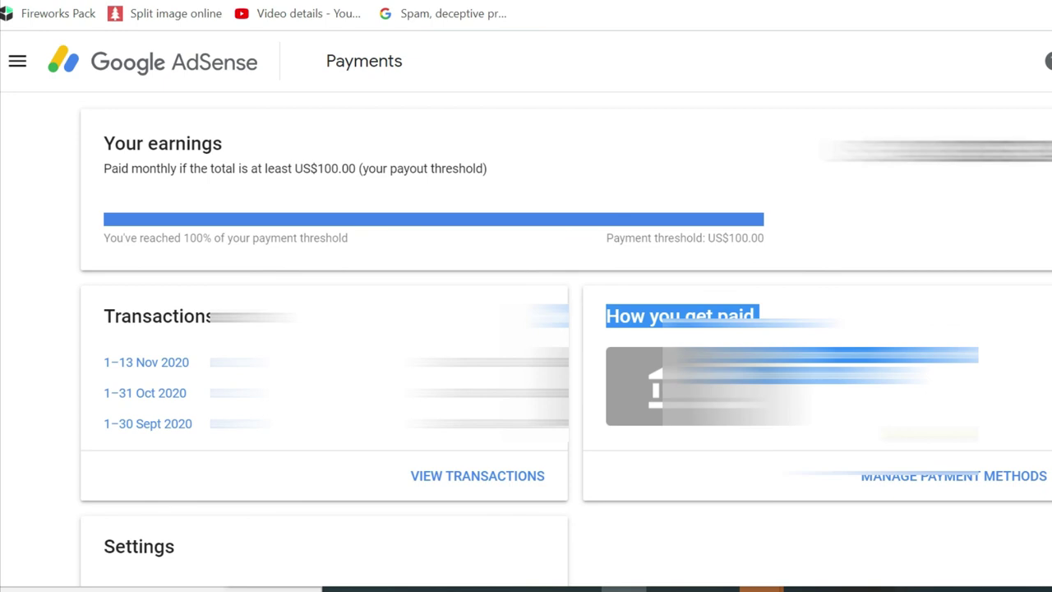